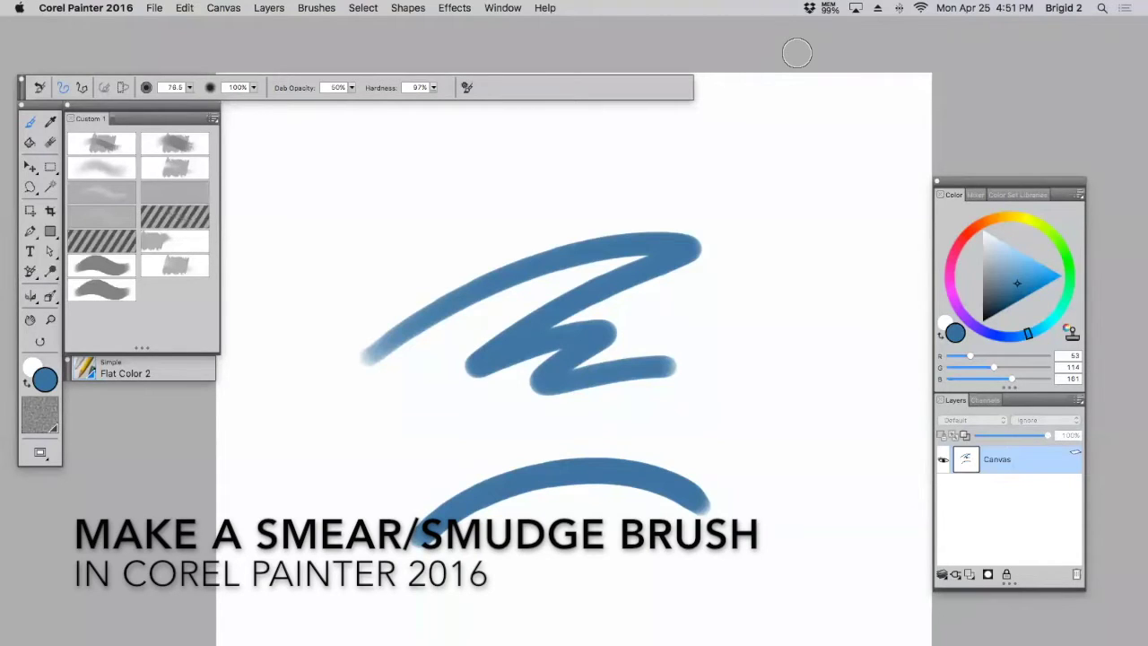
- Choose the Soft Blender Stump brush from the Blenders category
click(88, 370)
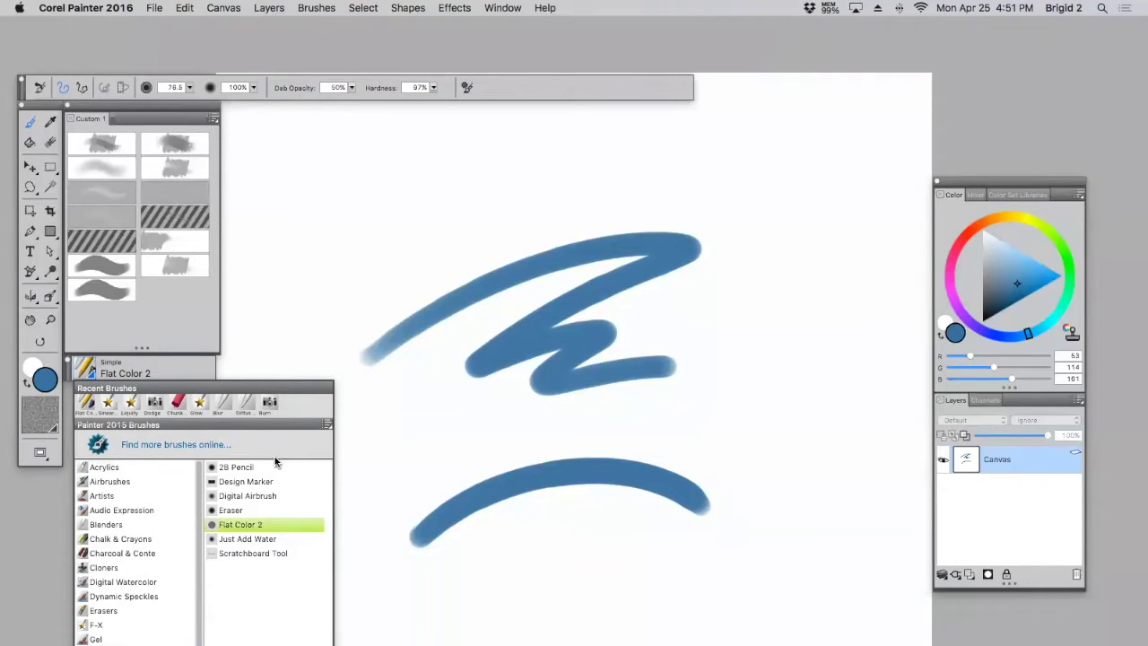
click(106, 524)
scroll(251, 574, down, 10)
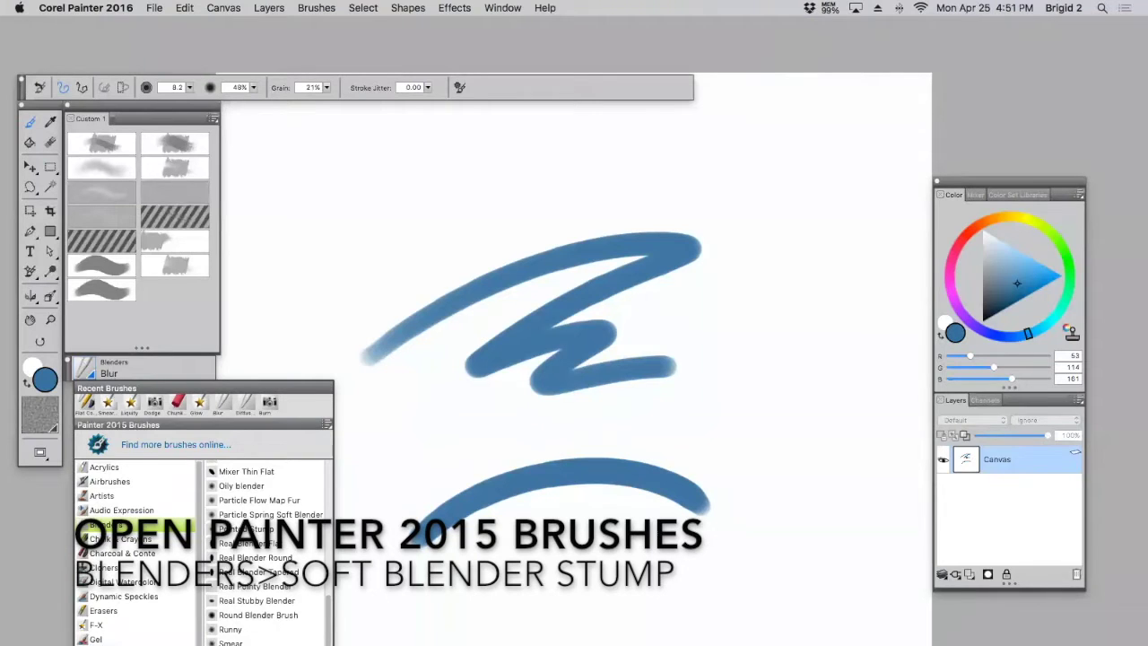
click(252, 644)
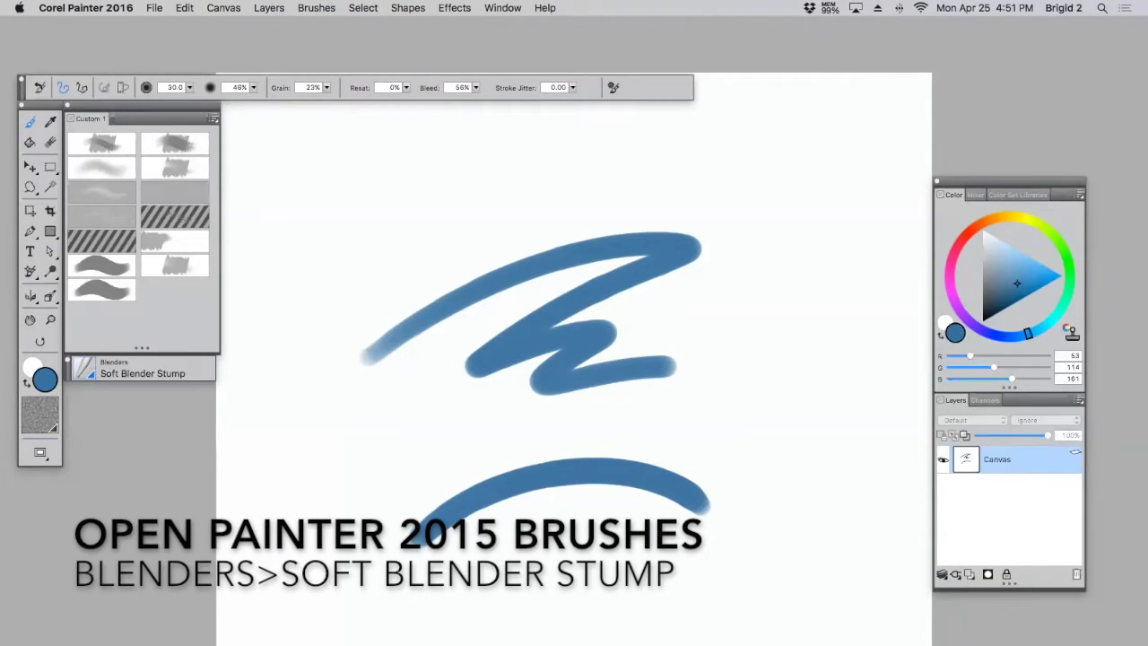
- Copy the Soft Blender Stump variant to the F-X brush category
click(319, 11)
click(355, 44)
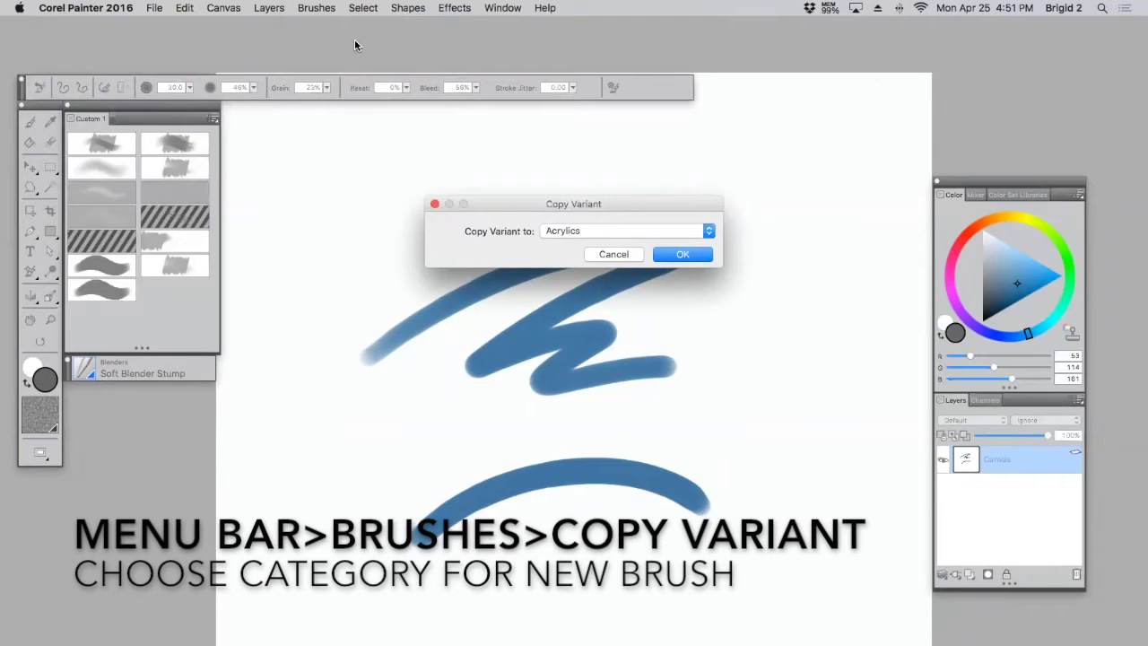
click(693, 233)
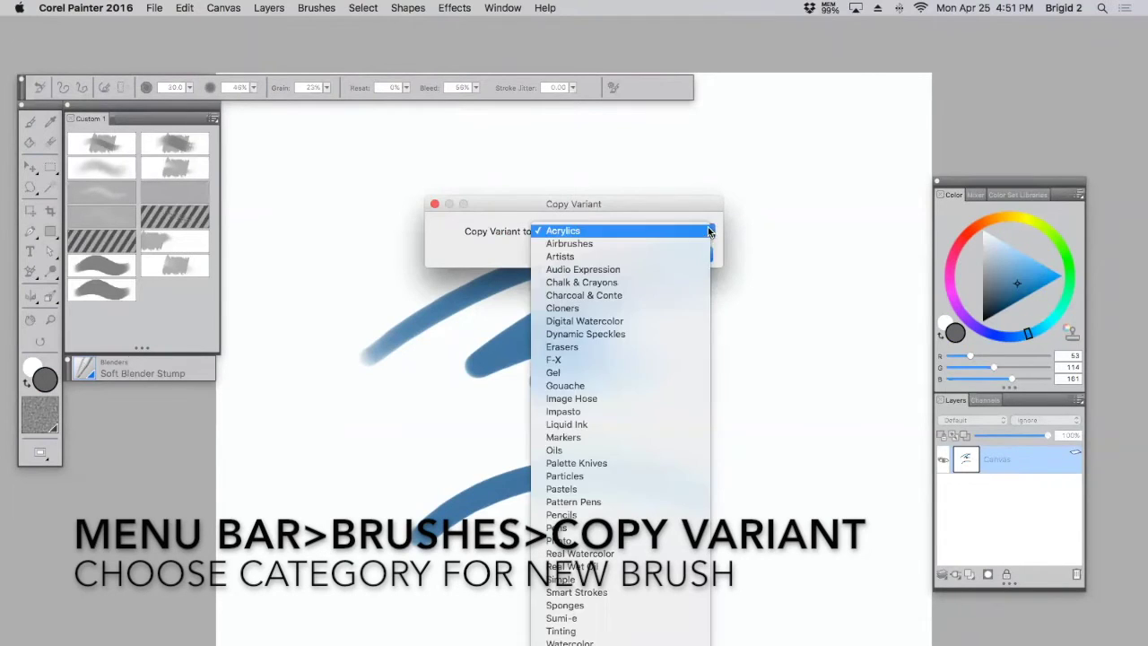
click(650, 359)
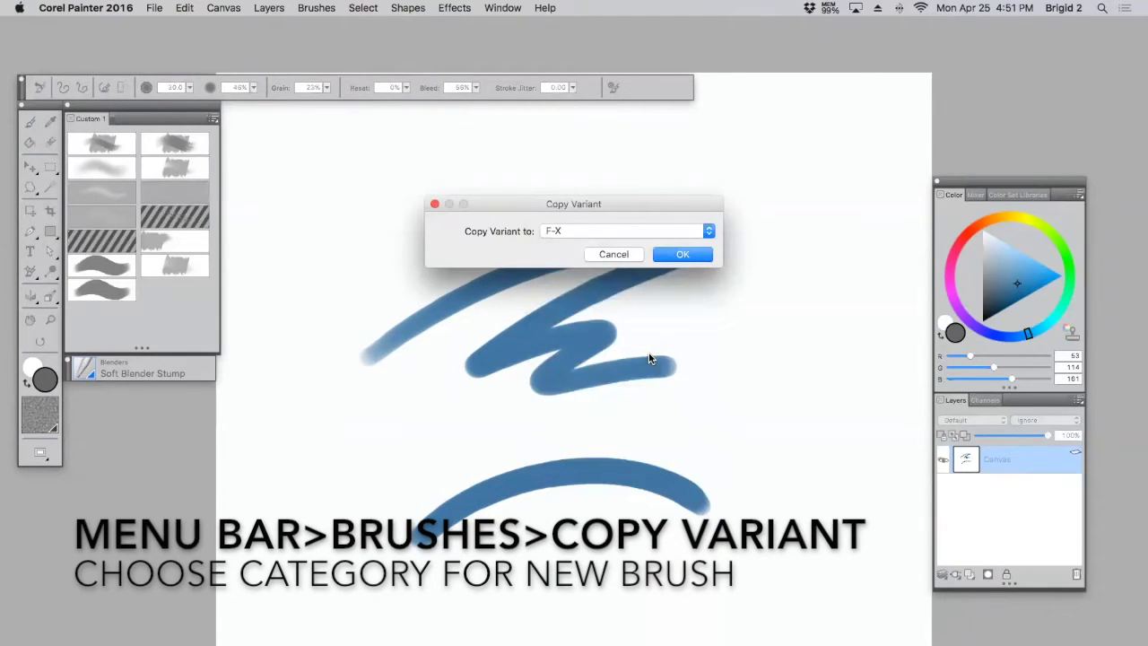
click(680, 254)
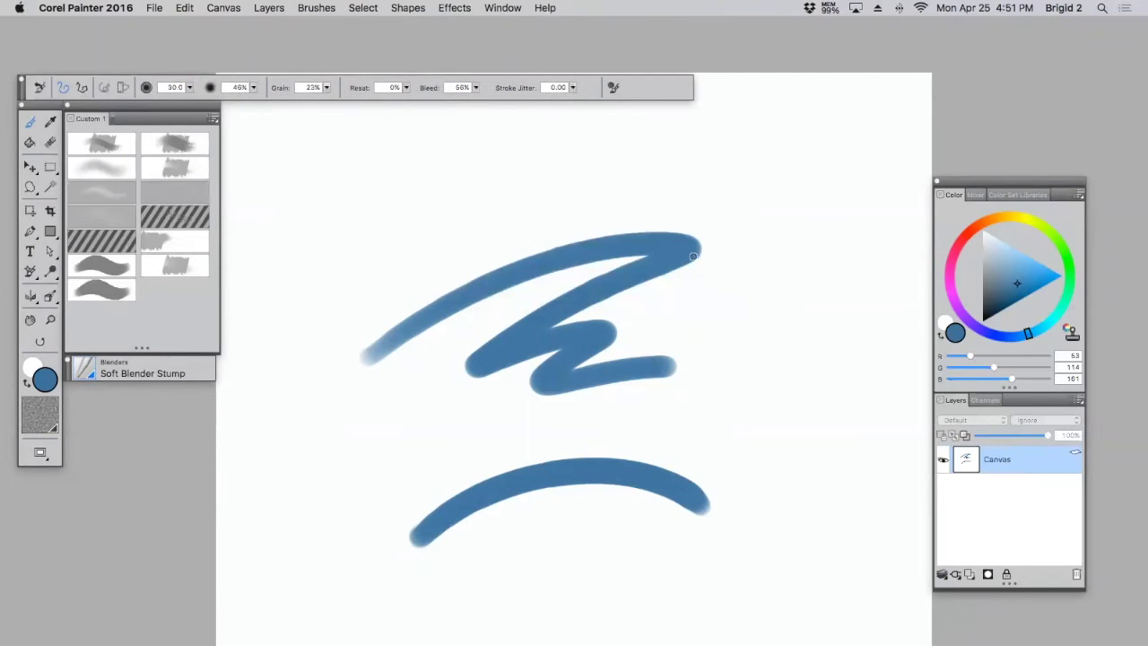
- Select the copied Soft Blender Stump in the F-X category and rename it SmearSmudge
click(94, 375)
click(141, 624)
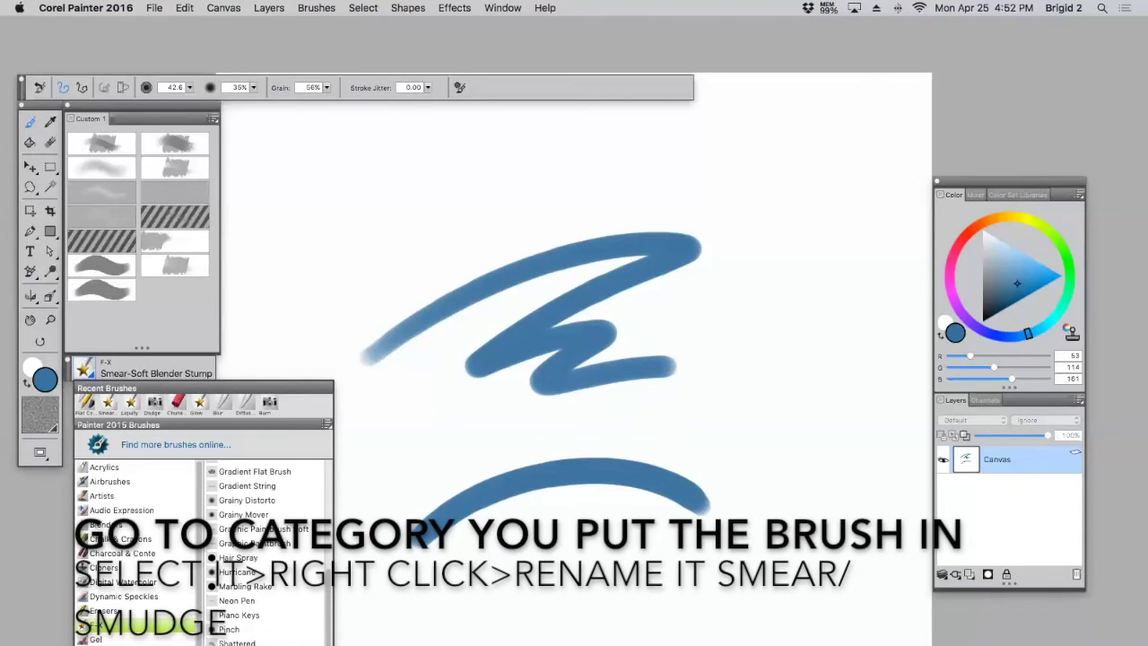
click(269, 645)
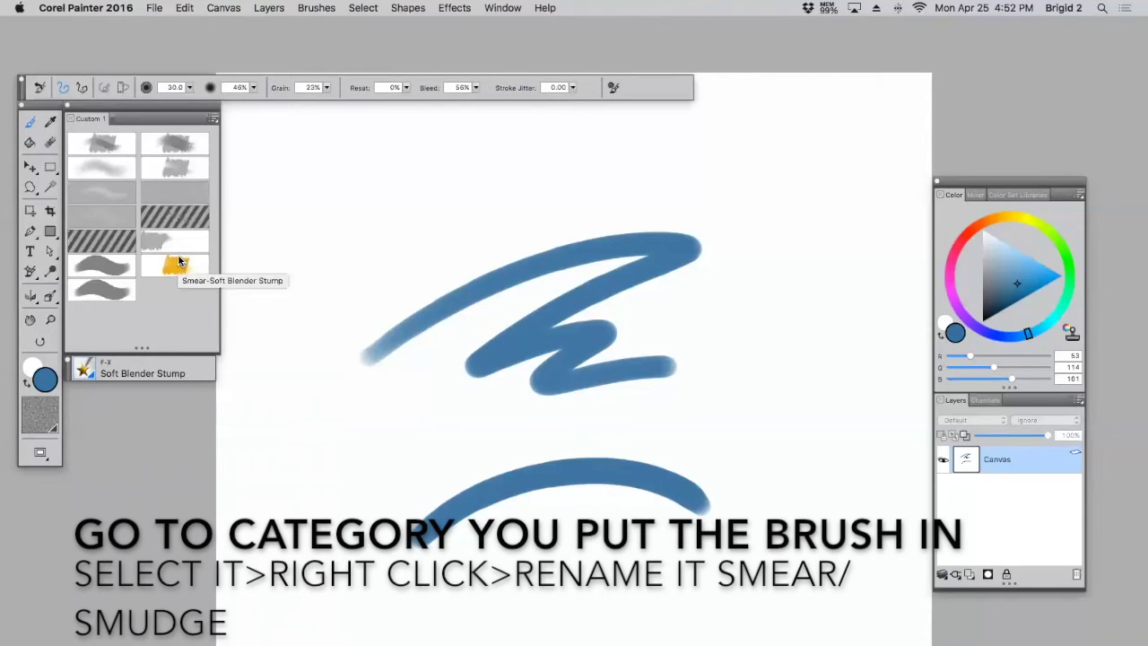
click(93, 366)
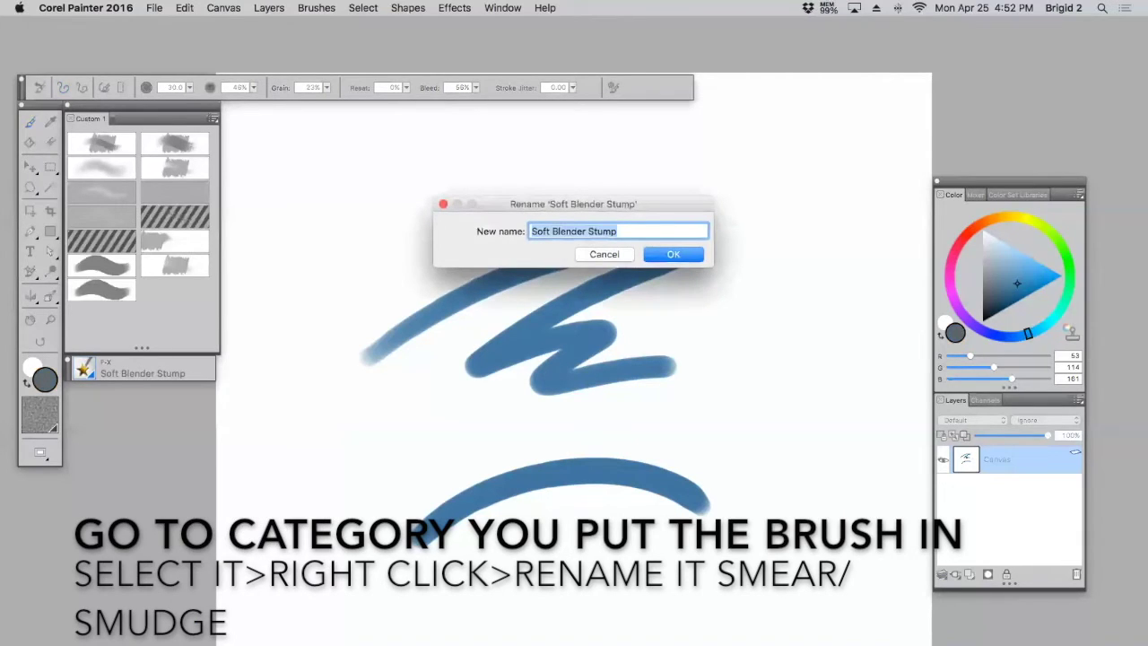
text(Smear)
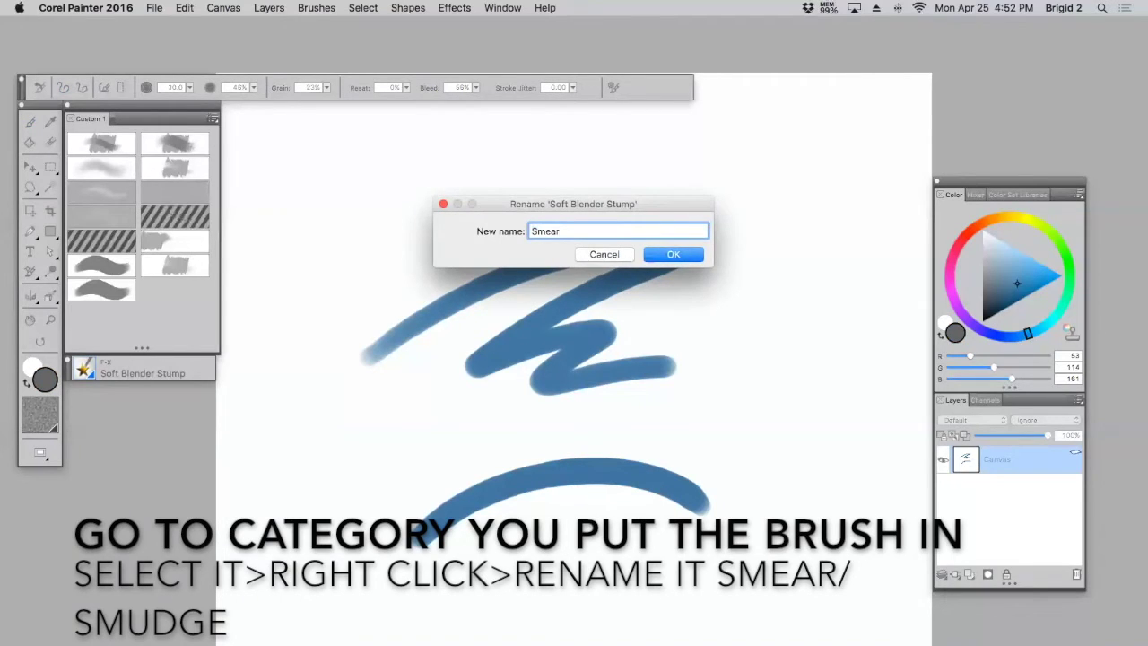
text(Smudge)
click(672, 254)
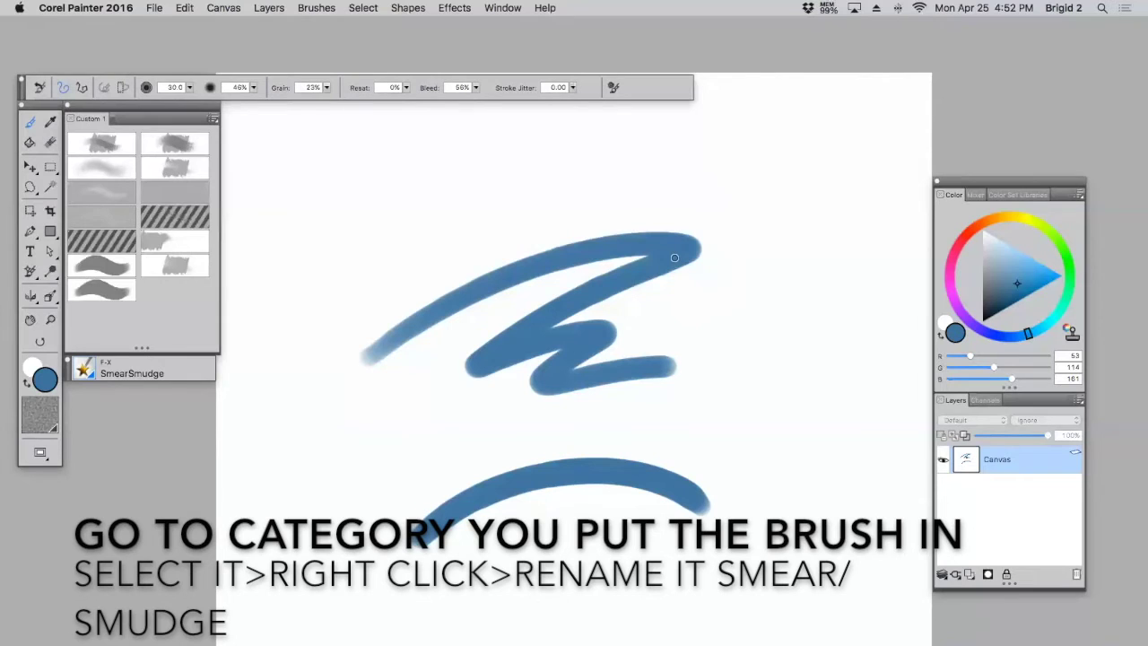
- Set the SmearSmudge brush's general method to Plug-in with the Liquid Brush subcategory, and close the brush controls
click(503, 7)
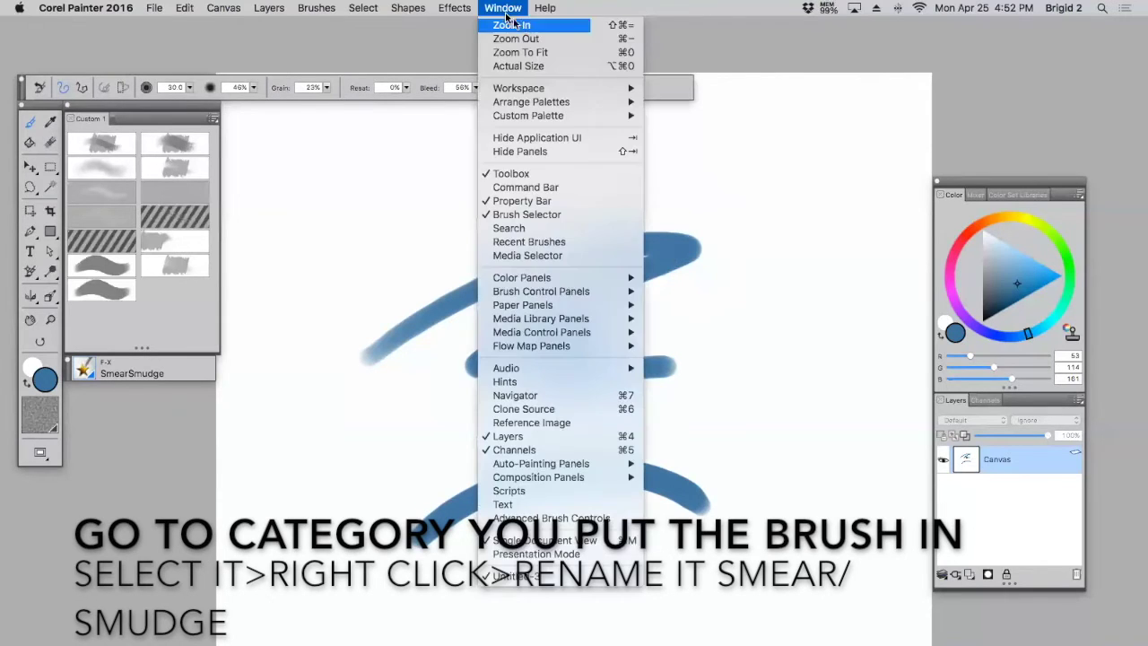
mouse_move(541, 294)
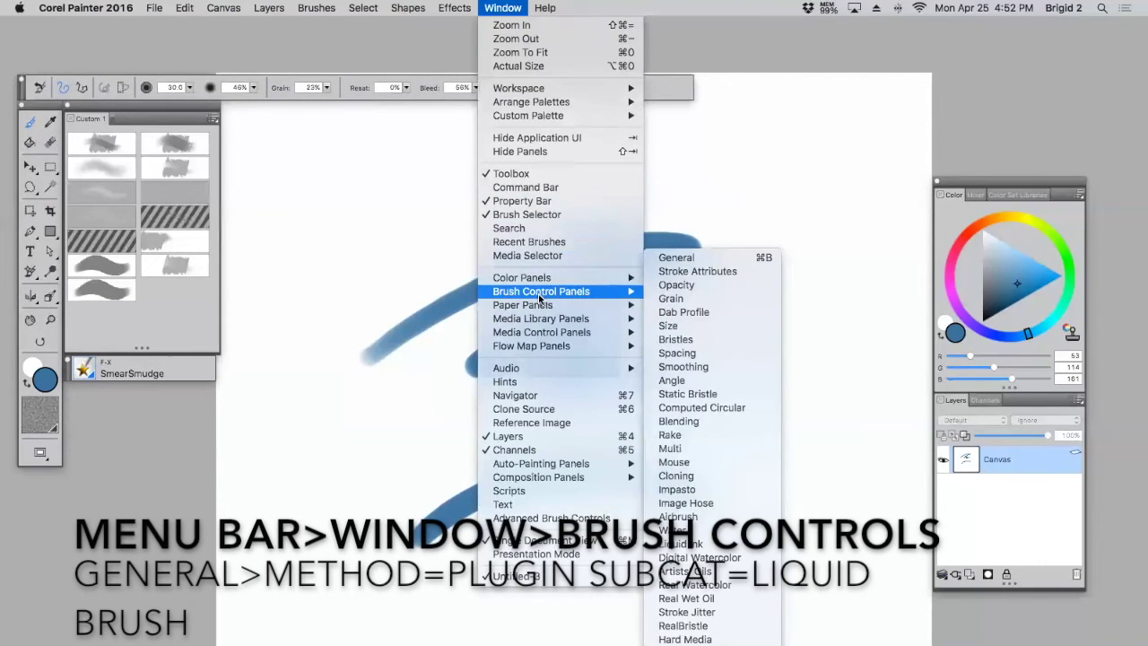
click(704, 258)
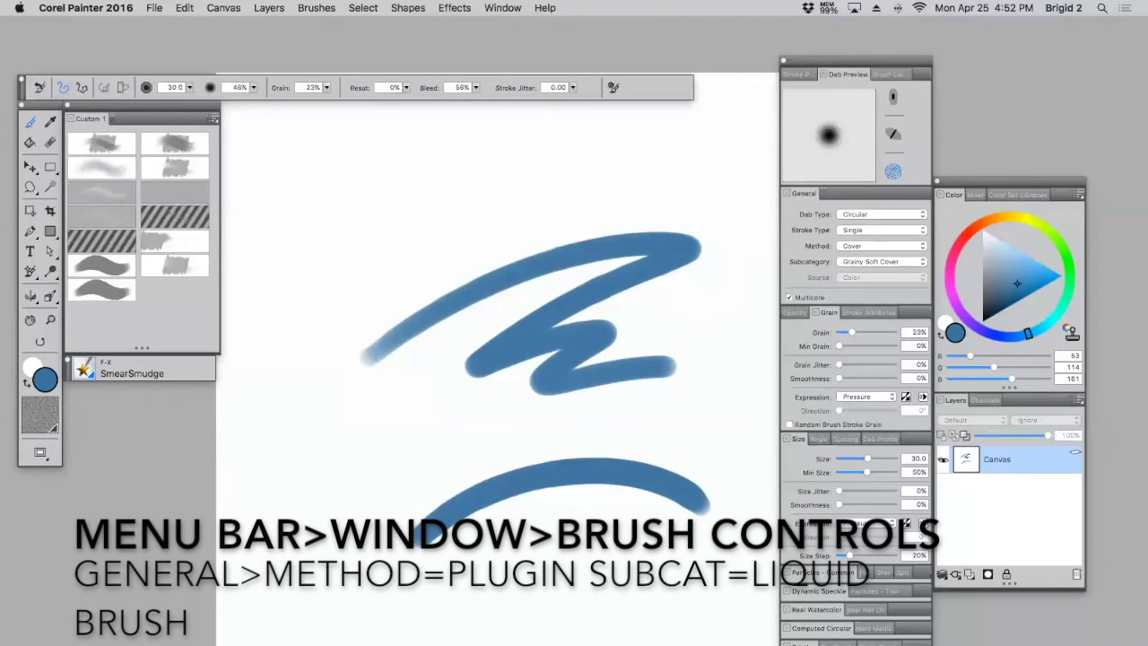
click(924, 246)
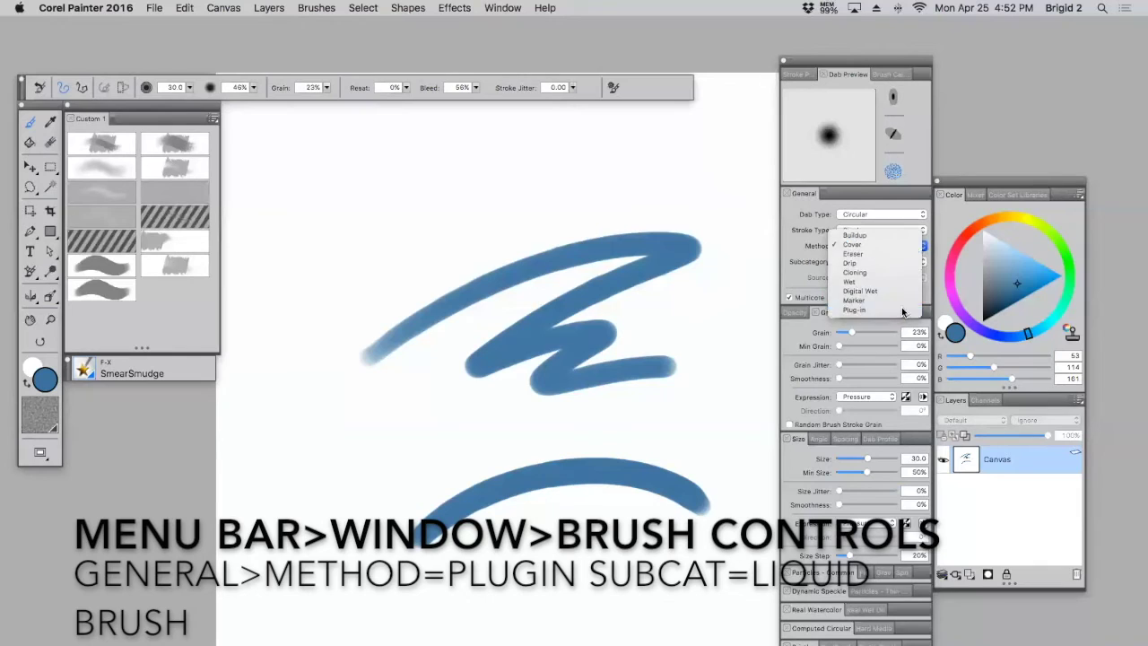
click(898, 314)
click(922, 261)
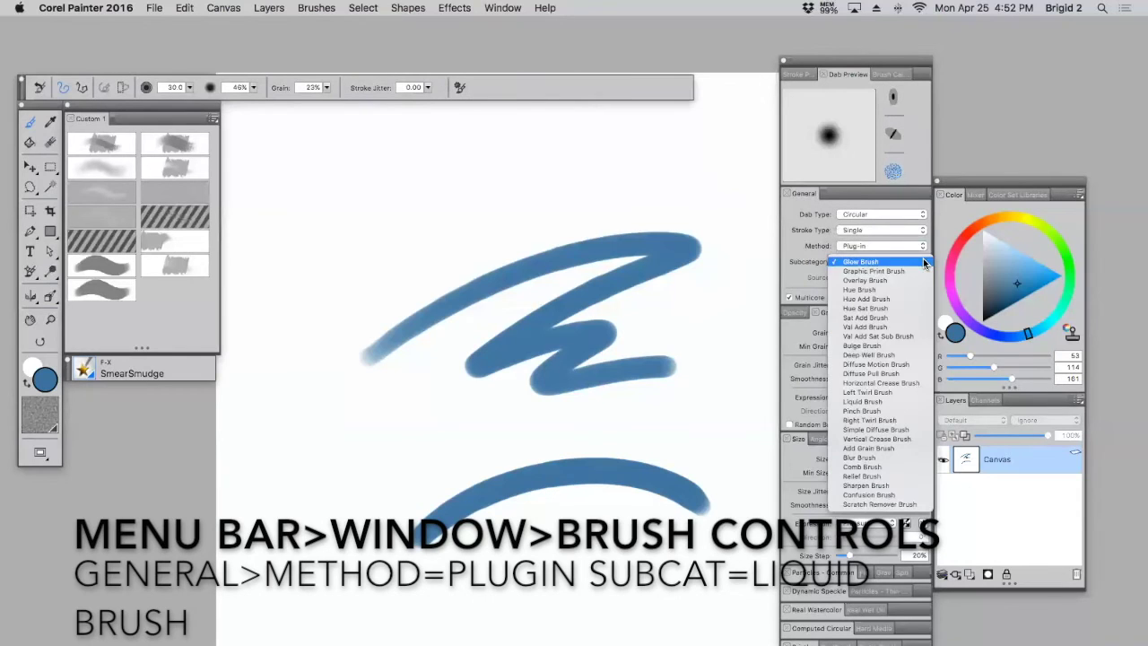
click(885, 402)
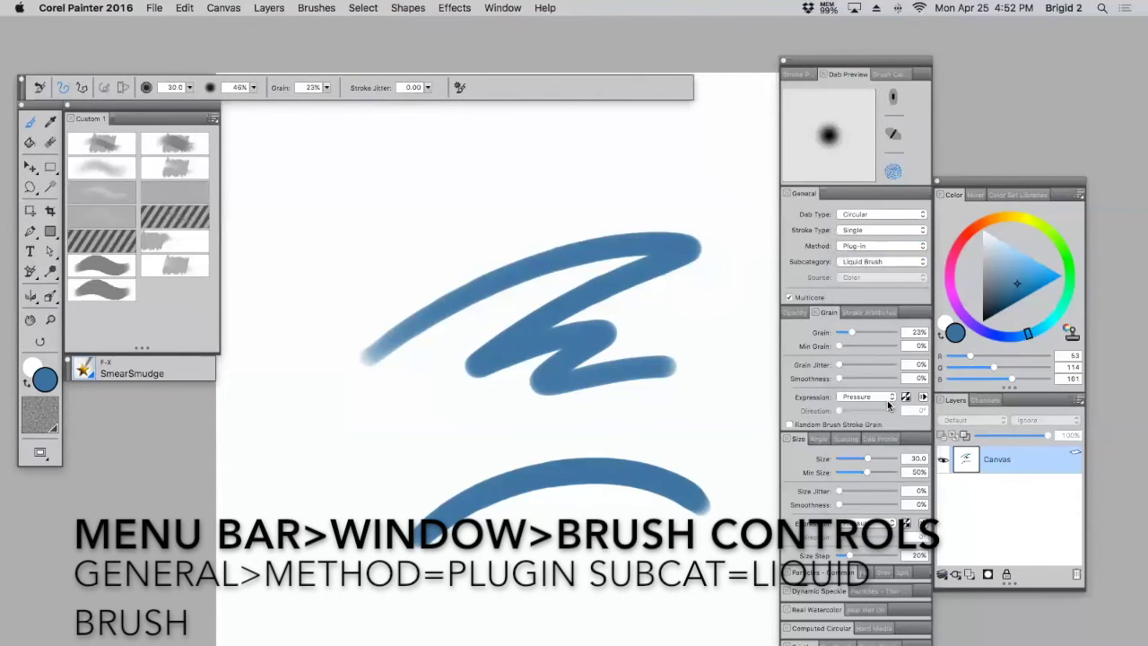
click(784, 59)
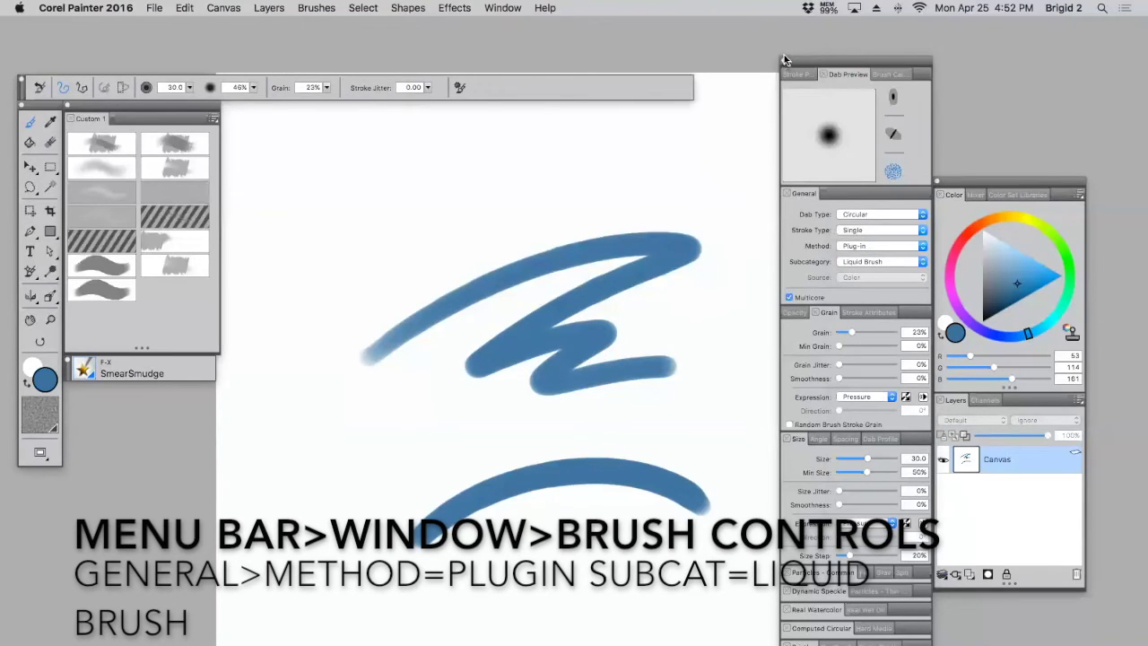
click(783, 60)
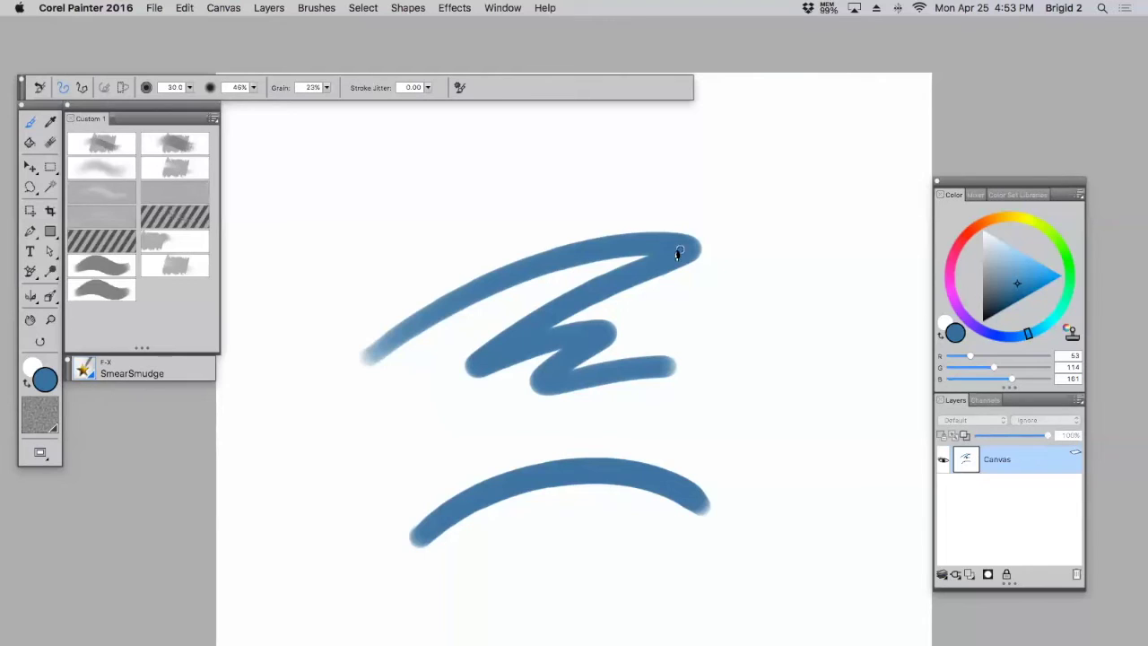
- Smear thin upward strands out of the upper scribble's right tip with the SmearSmudge brush
drag(679, 251, 689, 160)
mouse_move(694, 244)
mouse_down()
mouse_move(691, 169)
mouse_move(683, 255)
mouse_move(706, 231)
mouse_move(691, 170)
mouse_move(687, 251)
mouse_move(709, 188)
mouse_move(682, 254)
mouse_move(708, 159)
mouse_up()
mouse_move(693, 254)
mouse_down()
mouse_move(731, 193)
mouse_move(677, 261)
mouse_move(744, 190)
mouse_move(686, 254)
mouse_move(732, 227)
mouse_move(699, 247)
mouse_move(729, 238)
mouse_move(709, 239)
mouse_move(686, 266)
mouse_move(739, 205)
mouse_move(677, 261)
mouse_move(741, 185)
mouse_move(735, 235)
mouse_move(759, 148)
mouse_up()
- Reshape the upper scribble's long top curve with the Liquify brush, pushing it into a raised arch
click(99, 293)
mouse_move(467, 293)
mouse_down()
mouse_move(540, 257)
mouse_move(540, 232)
mouse_move(559, 240)
mouse_move(469, 269)
mouse_move(505, 260)
mouse_move(506, 235)
mouse_move(573, 231)
mouse_move(607, 244)
mouse_move(628, 222)
mouse_move(603, 236)
mouse_move(582, 220)
mouse_move(519, 236)
mouse_move(376, 351)
mouse_up()
mouse_move(480, 257)
mouse_down()
mouse_move(526, 232)
mouse_move(589, 226)
mouse_up()
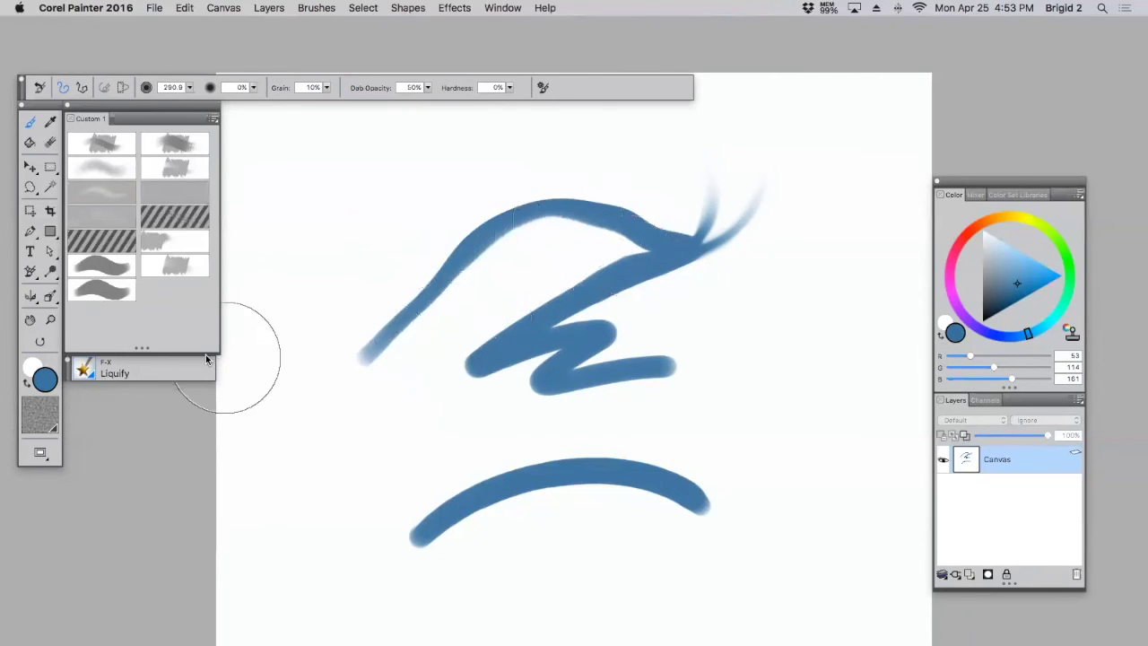
- Switch back to the SmearSmudge brush and pull several lash-like strands down and right from the upper scribble's right end
click(175, 266)
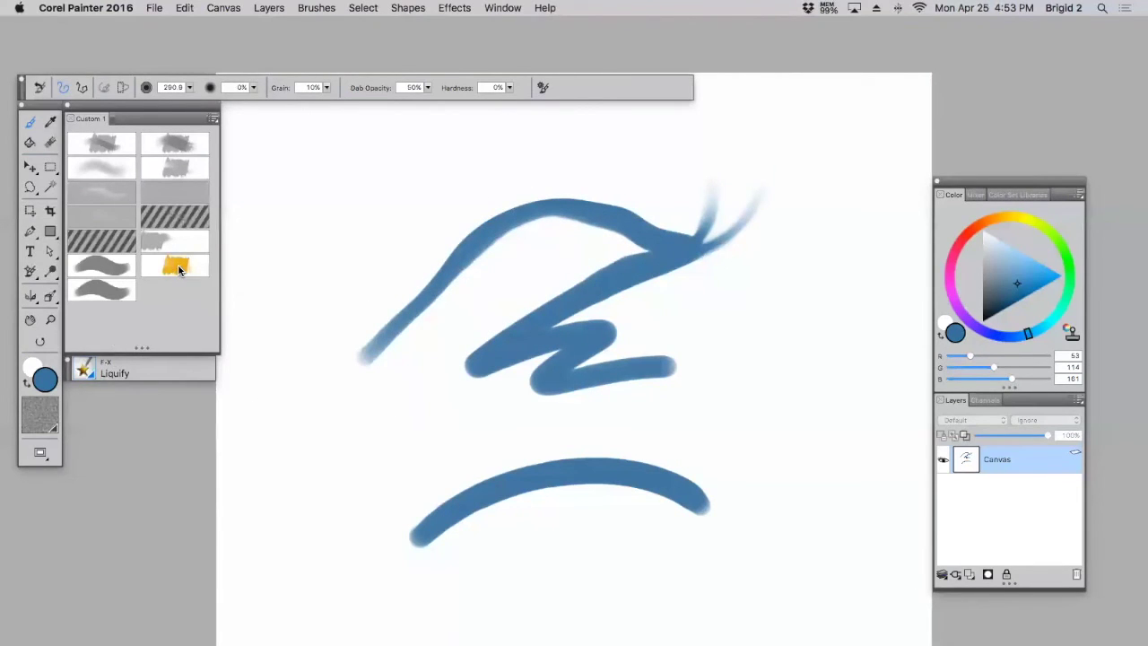
mouse_move(661, 277)
mouse_down()
mouse_move(695, 295)
mouse_move(738, 336)
mouse_up()
mouse_move(679, 248)
mouse_down()
mouse_move(761, 315)
mouse_move(788, 313)
mouse_up()
drag(713, 289, 843, 296)
drag(642, 272, 704, 347)
click(86, 370)
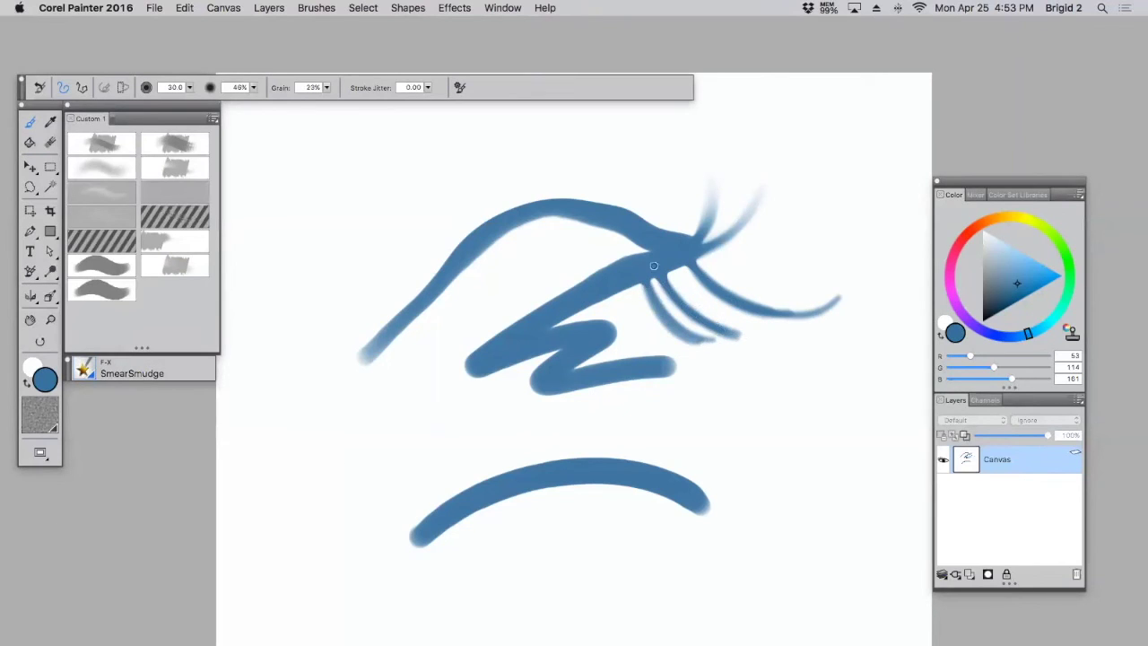
- Smear two curved strands down and left from the right half of the lower arc
drag(611, 471, 530, 638)
mouse_move(612, 481)
mouse_down()
mouse_move(573, 550)
mouse_move(592, 529)
mouse_move(517, 619)
mouse_up()
mouse_move(614, 480)
mouse_down()
mouse_move(498, 611)
mouse_move(516, 603)
mouse_up()
drag(610, 497, 522, 577)
mouse_move(616, 476)
mouse_down()
mouse_move(497, 609)
mouse_move(594, 547)
mouse_move(576, 589)
mouse_move(628, 526)
mouse_move(603, 544)
mouse_up()
mouse_move(641, 493)
mouse_down()
mouse_move(611, 554)
mouse_move(545, 607)
mouse_move(556, 607)
mouse_up()
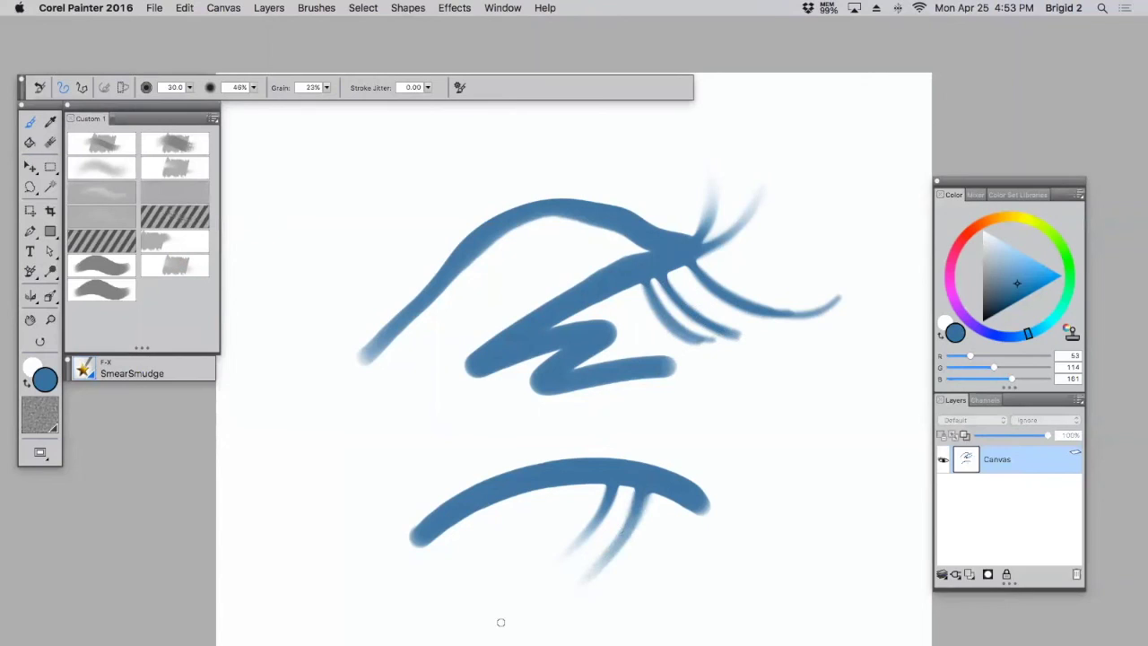
- Check the Smear-Soft Blender Stump brush's settings for comparison and return to the SmearSmudge brush
click(176, 268)
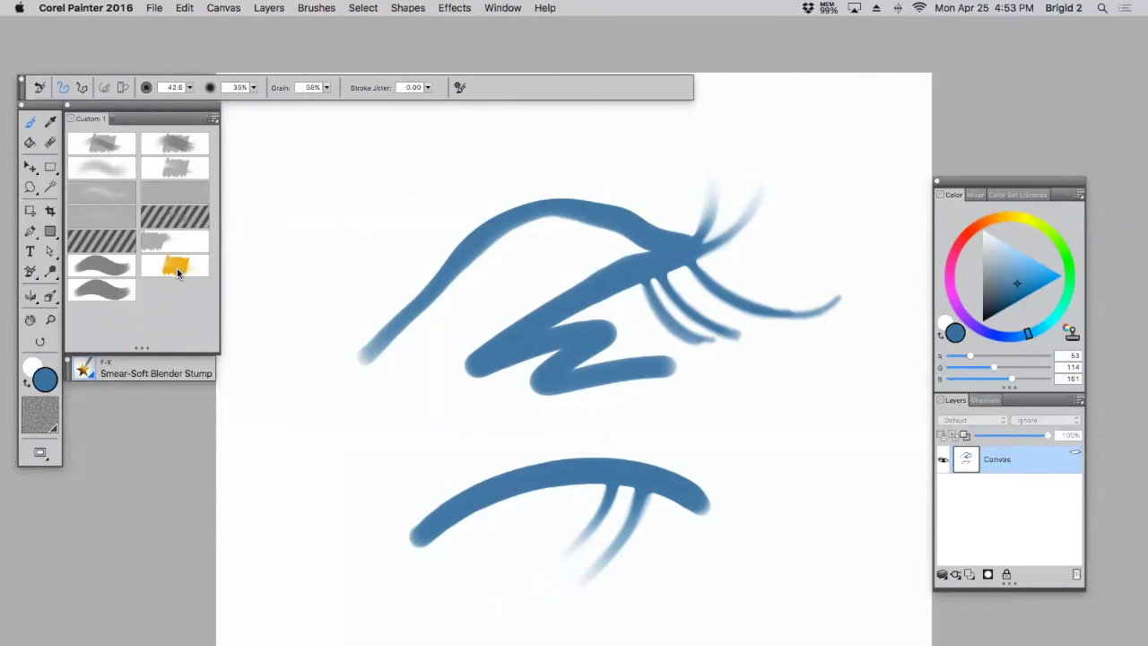
click(97, 377)
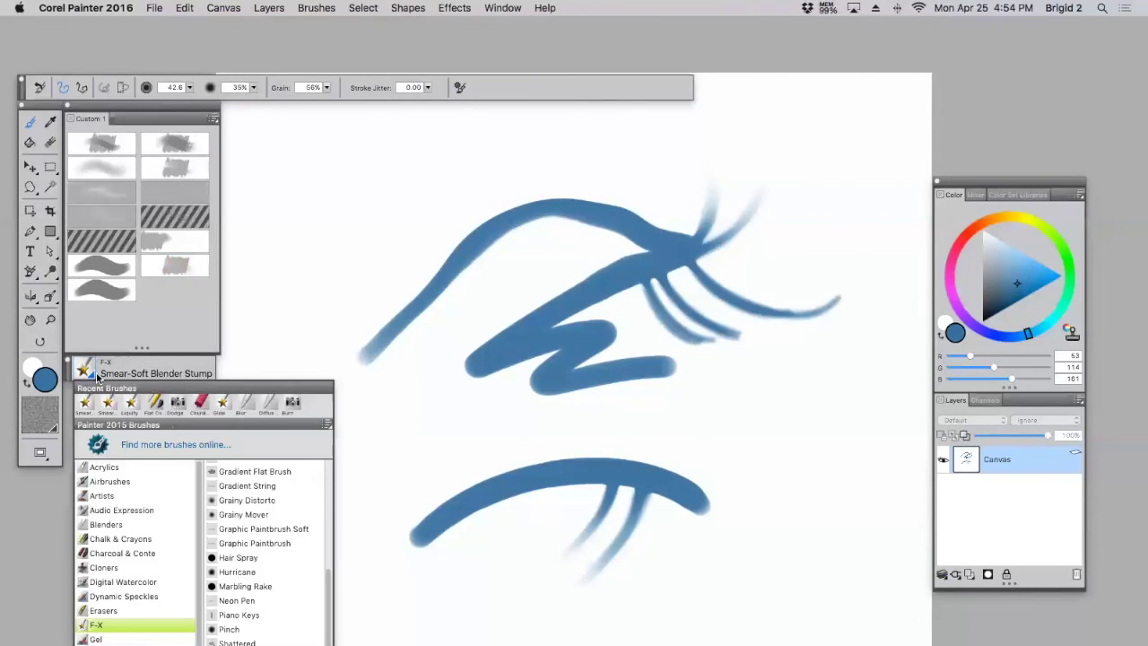
click(107, 403)
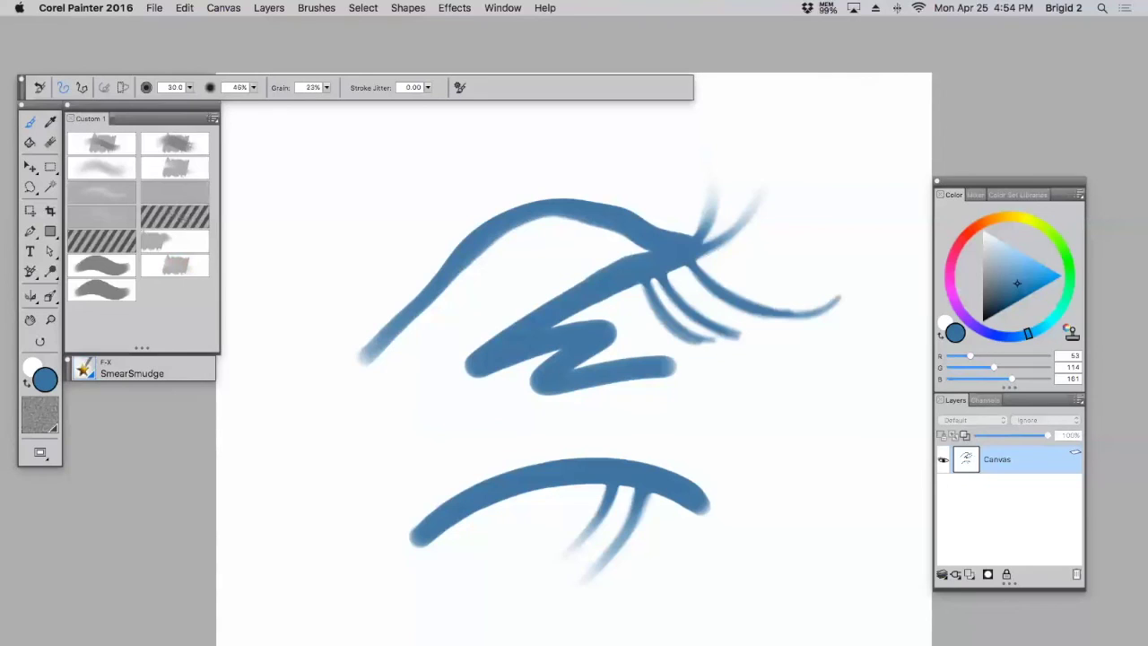
- Set the brush's grain to 11% and smear a short strand down from the left part of the lower arc
click(328, 88)
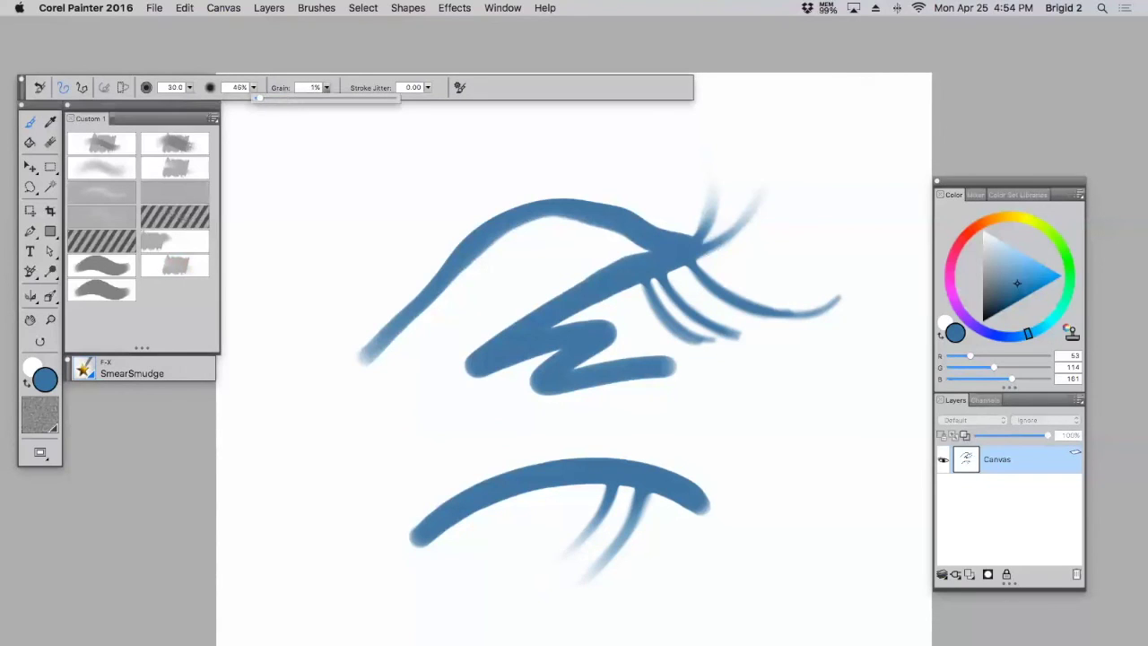
drag(268, 97, 273, 98)
drag(512, 492, 496, 558)
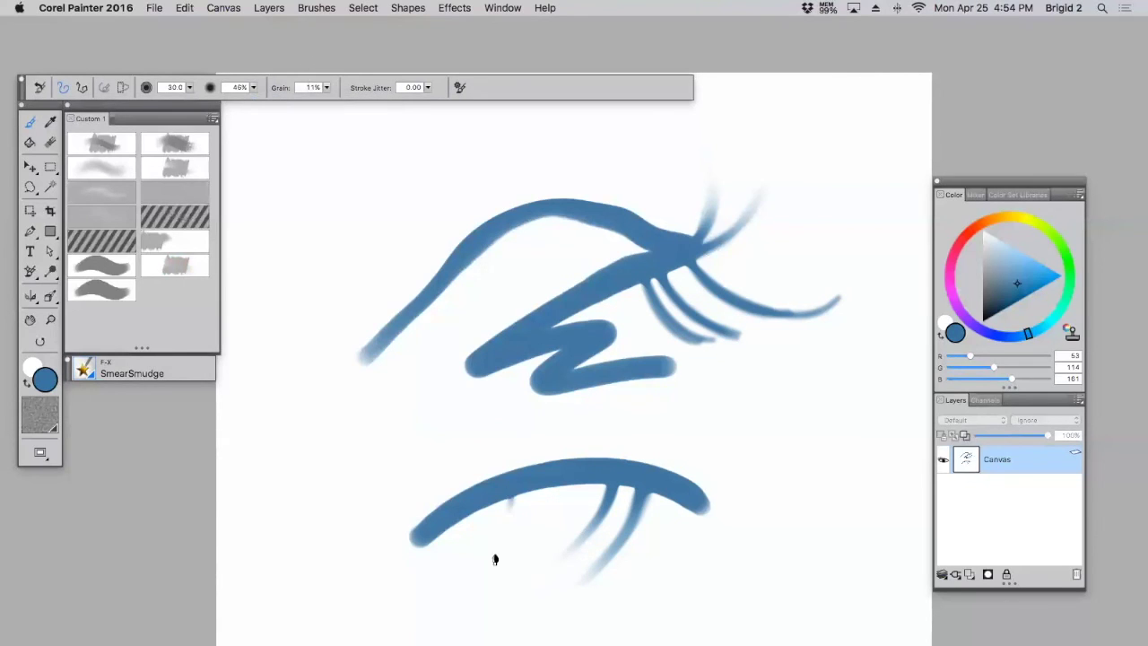
drag(511, 502, 492, 559)
- Set the brush's grain to 71% and smear another strand down from the lower arc, beside the leftmost one
click(328, 88)
drag(272, 97, 355, 97)
mouse_move(544, 488)
mouse_down()
mouse_move(524, 563)
mouse_move(530, 543)
mouse_up()
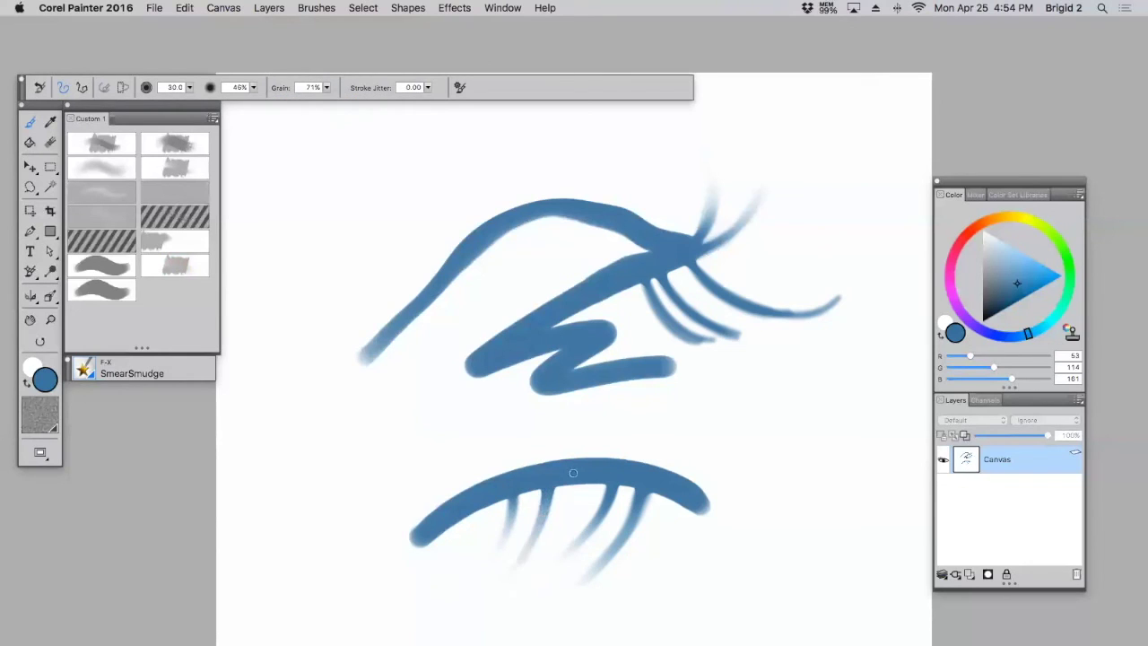